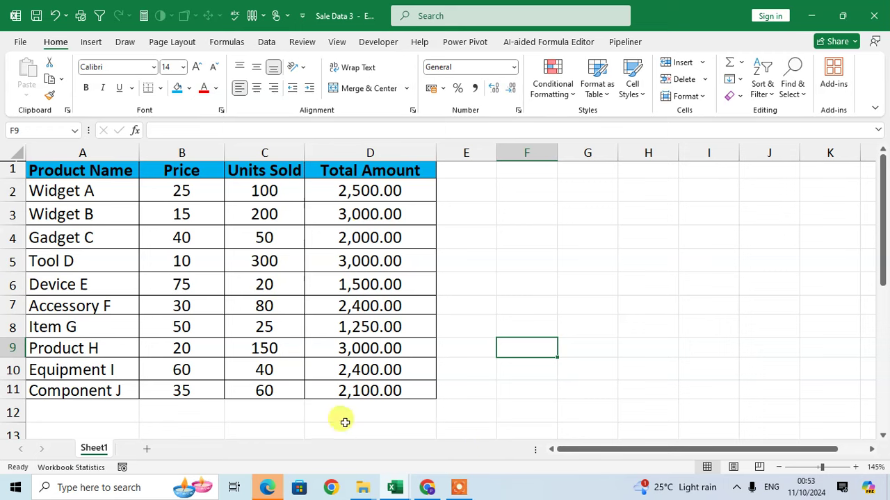
Step: Select cell D12 under Total Amount and open the Insert Function dialog from Formulas
click(372, 410)
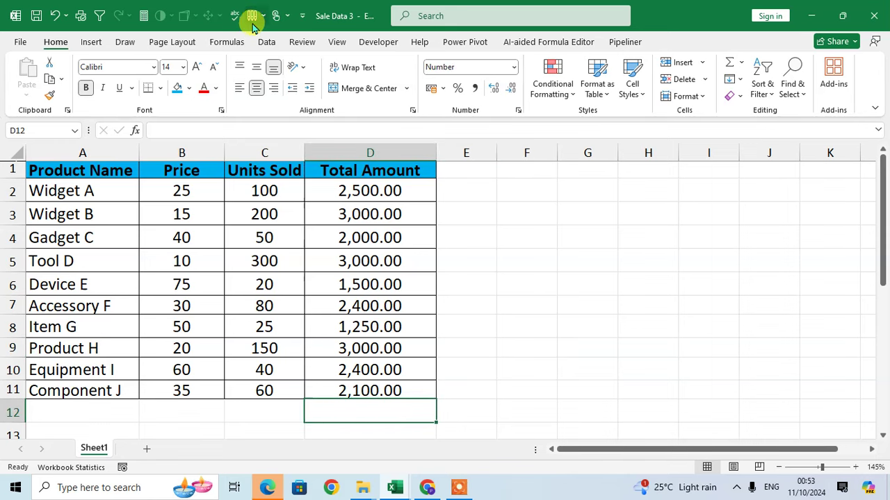
click(234, 41)
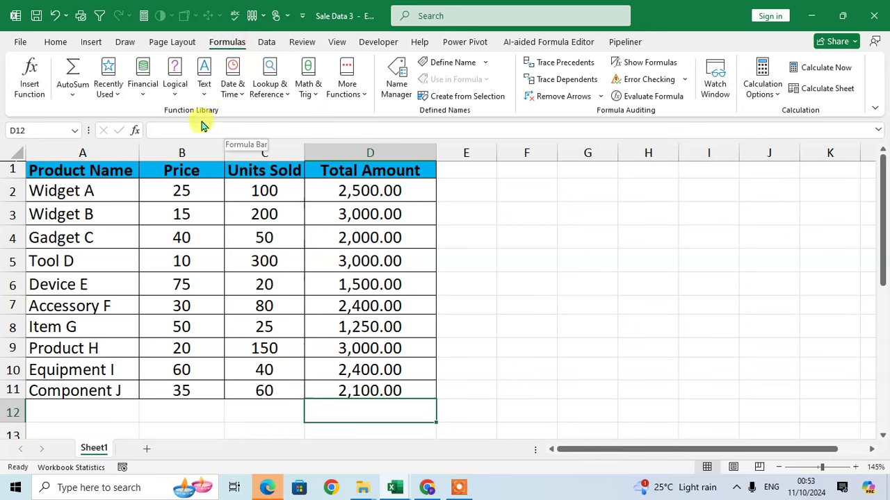
click(32, 86)
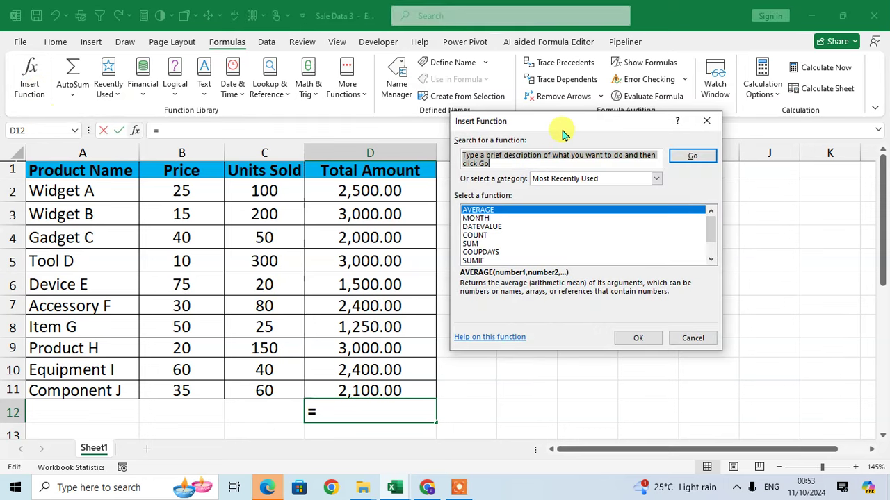
Step: Choose COUNT as the function for D12, bringing up its arguments with range D2:D11
click(473, 235)
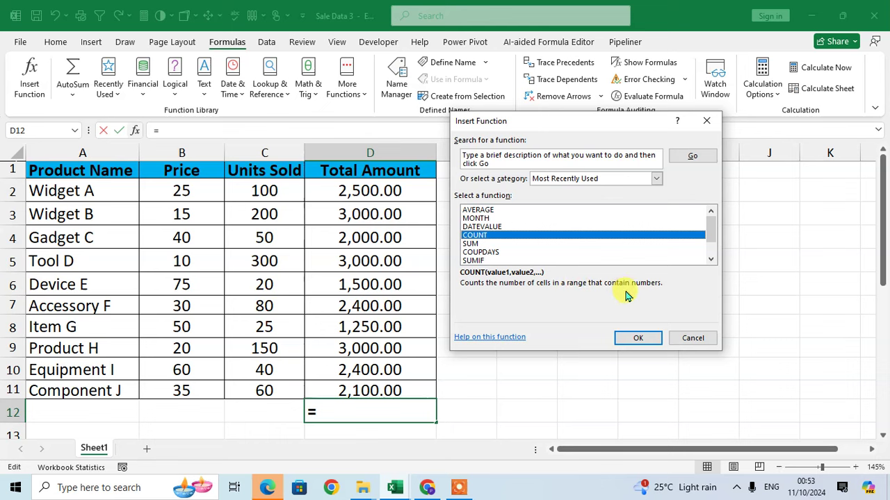
click(625, 338)
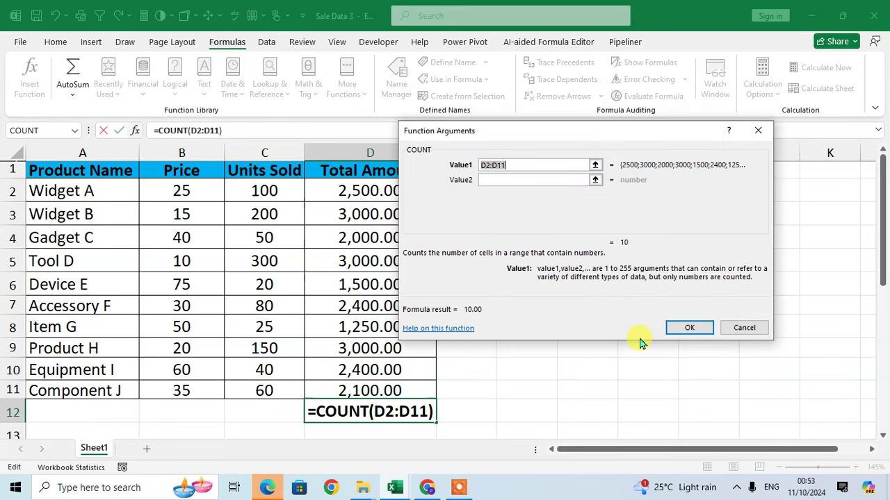
Step: Confirm COUNT with Value1 set to D2:D11 so D12 shows 10.00, then reselect D12
drag(532, 131, 598, 138)
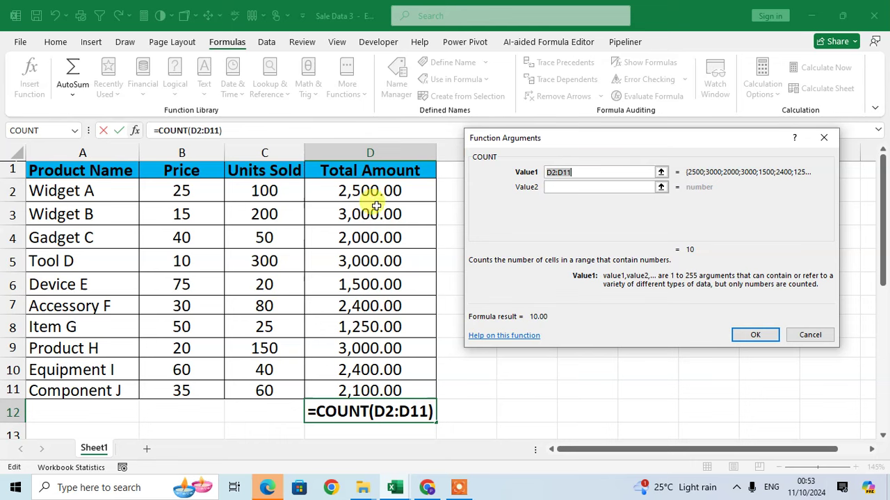
click(604, 174)
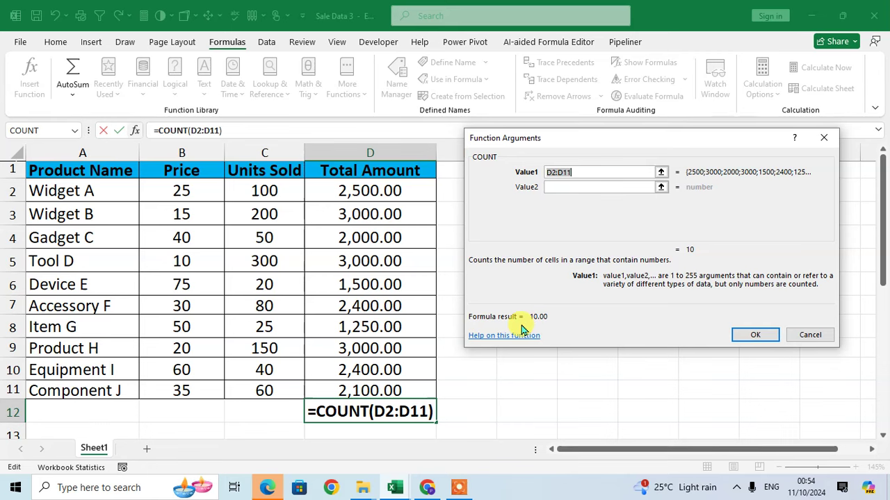
click(754, 336)
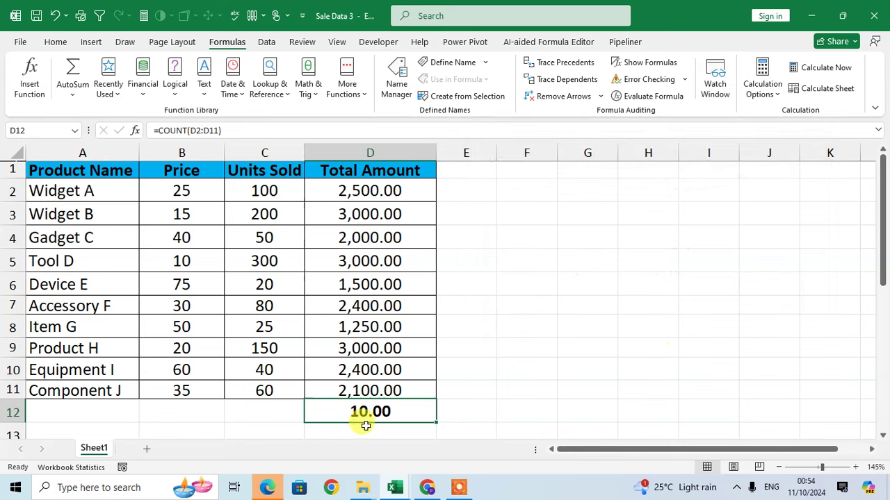
click(498, 407)
click(409, 408)
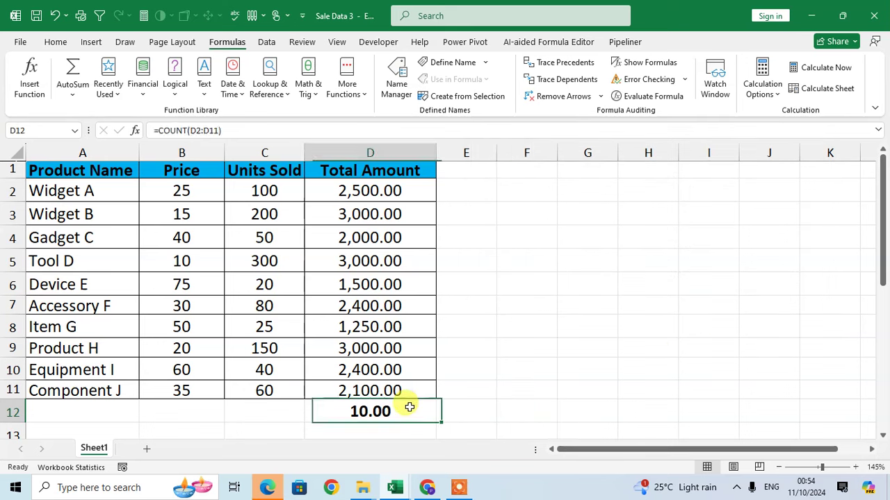
Step: Clear D12 and re-enter the count with AutoSum Count Numbers, returning 10.00, then reselect D12
key(Delete)
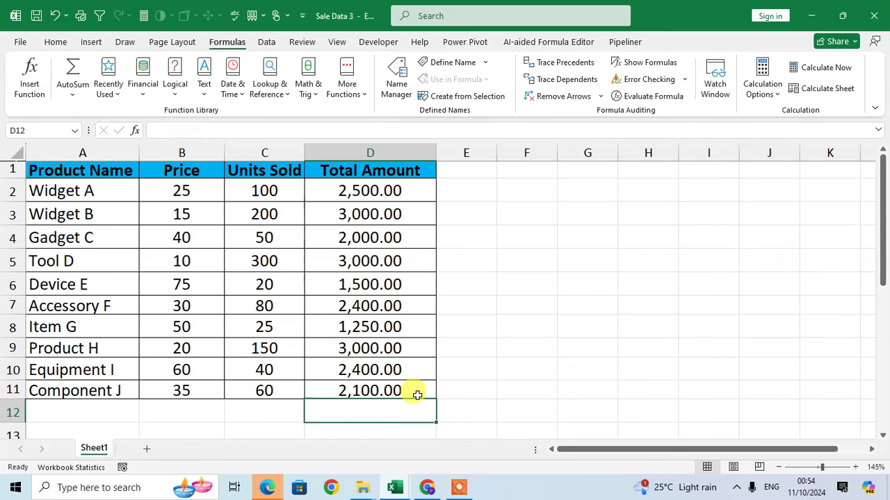
click(73, 97)
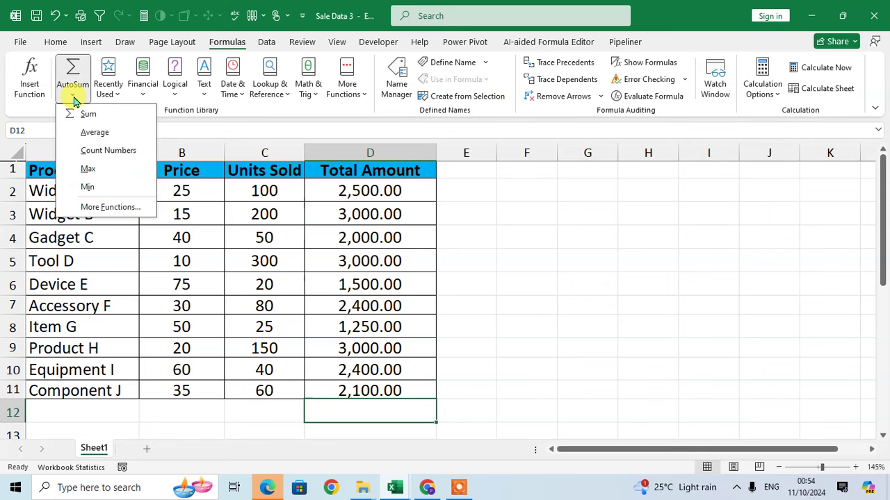
click(106, 154)
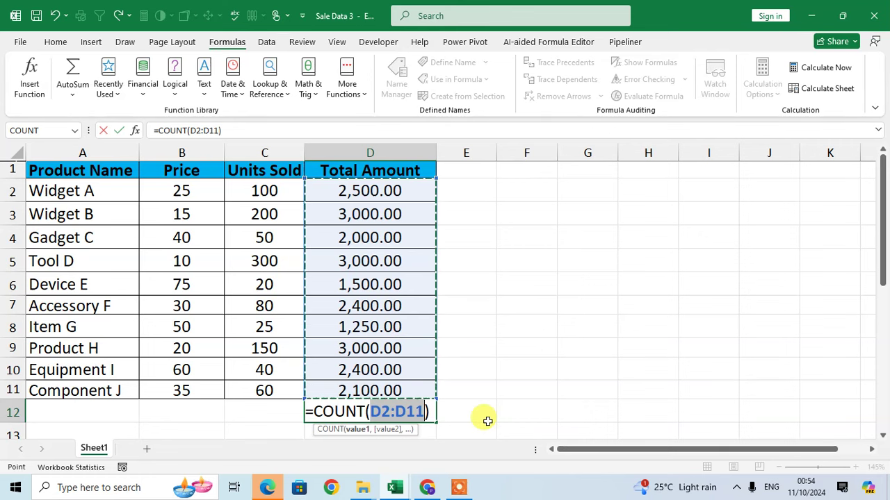
key(Return)
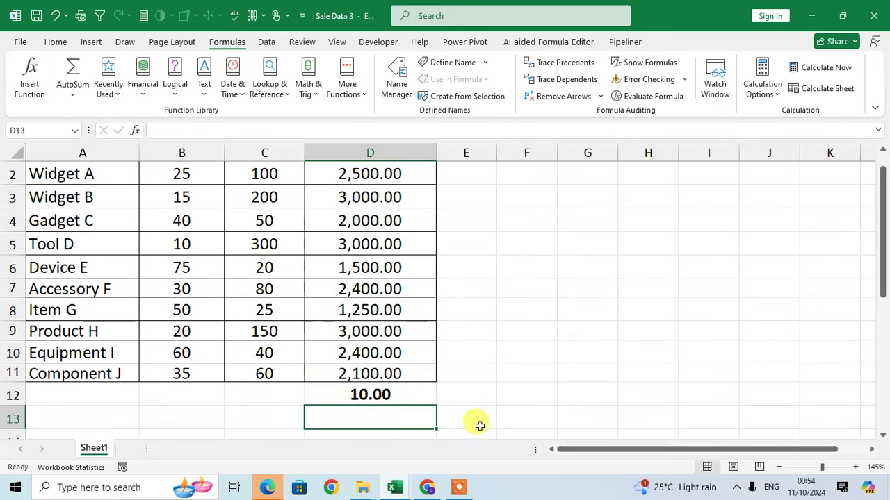
scroll(451, 423, up, 1)
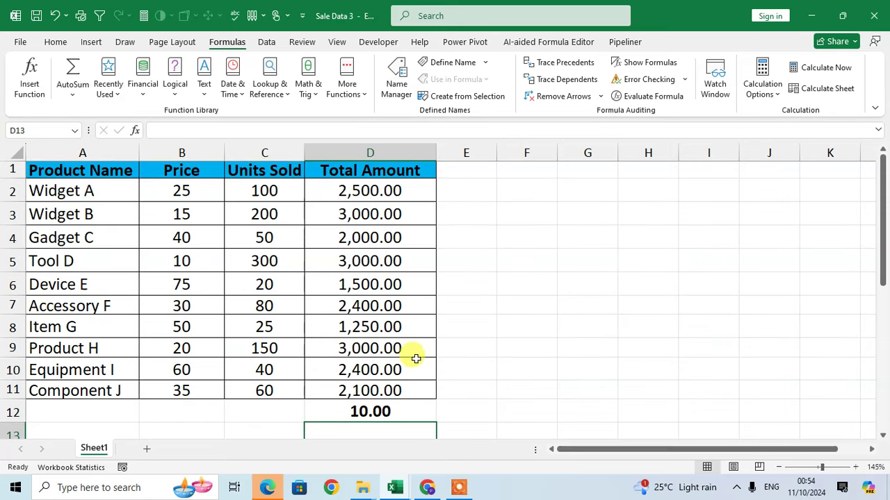
click(407, 390)
click(409, 408)
key(Delete)
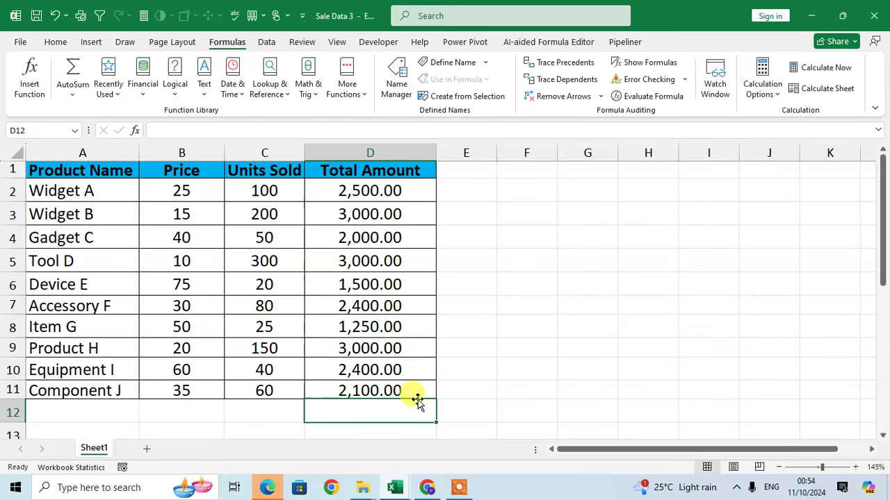
click(541, 241)
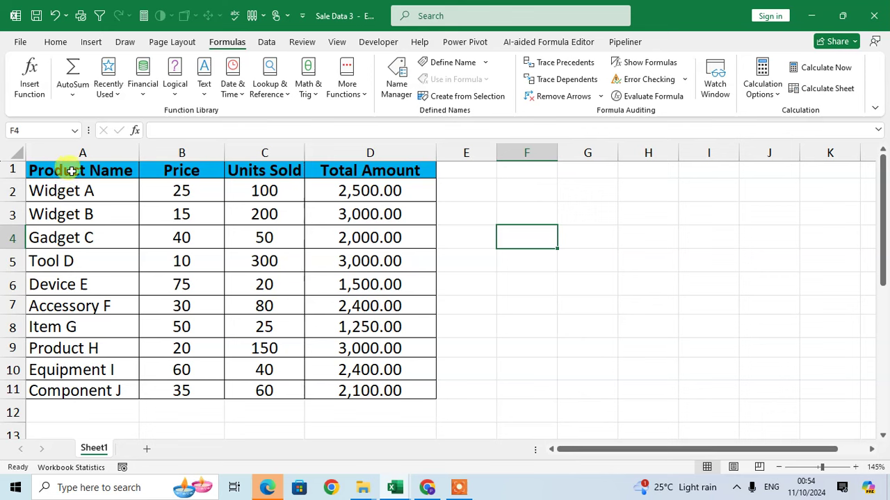
drag(67, 169, 376, 390)
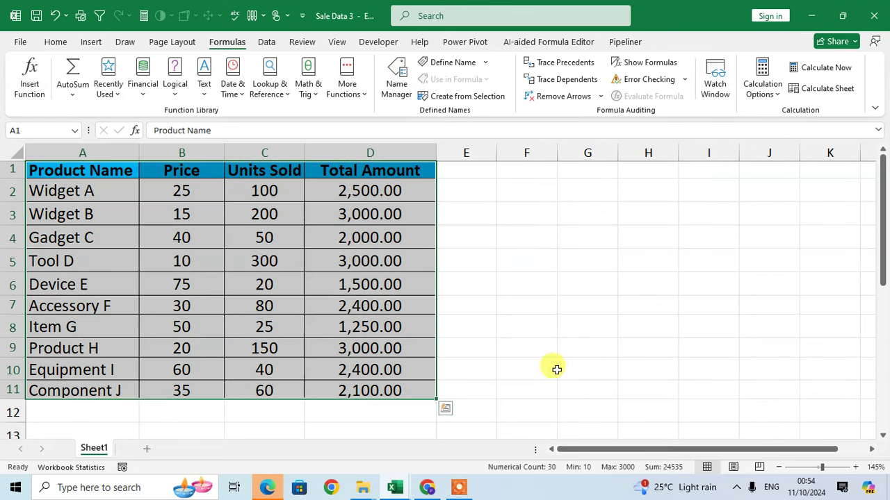
click(445, 410)
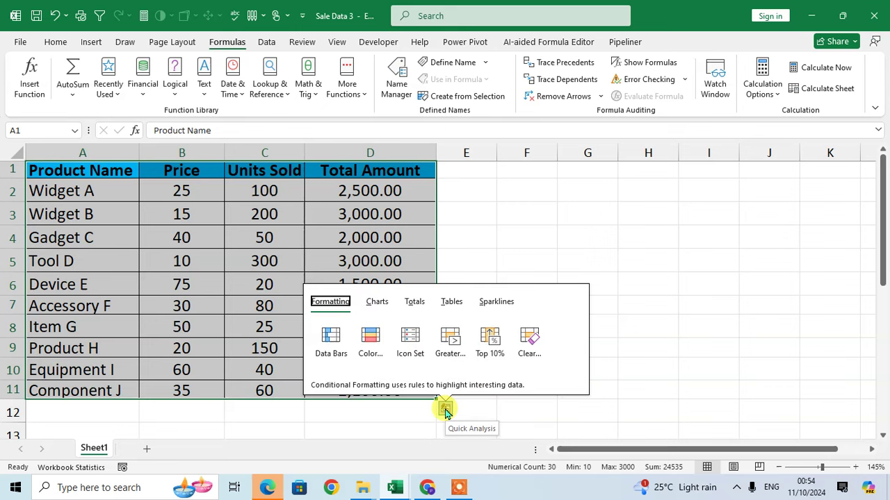
click(414, 308)
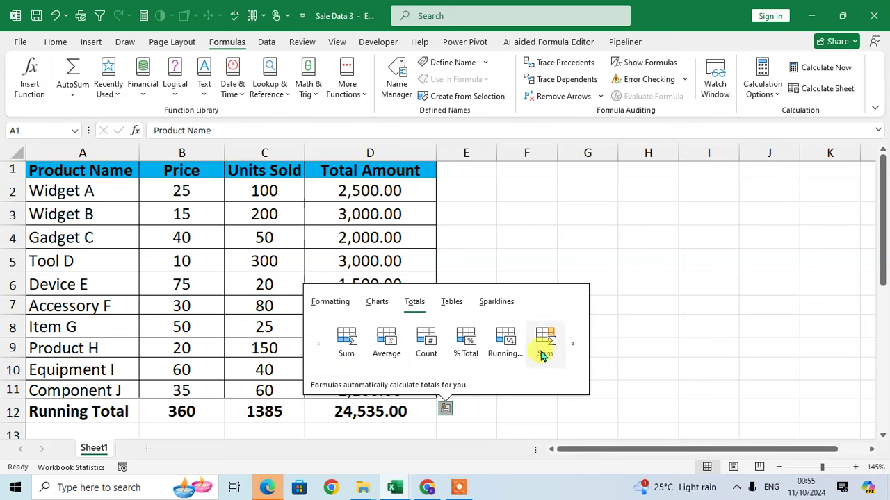
click(577, 347)
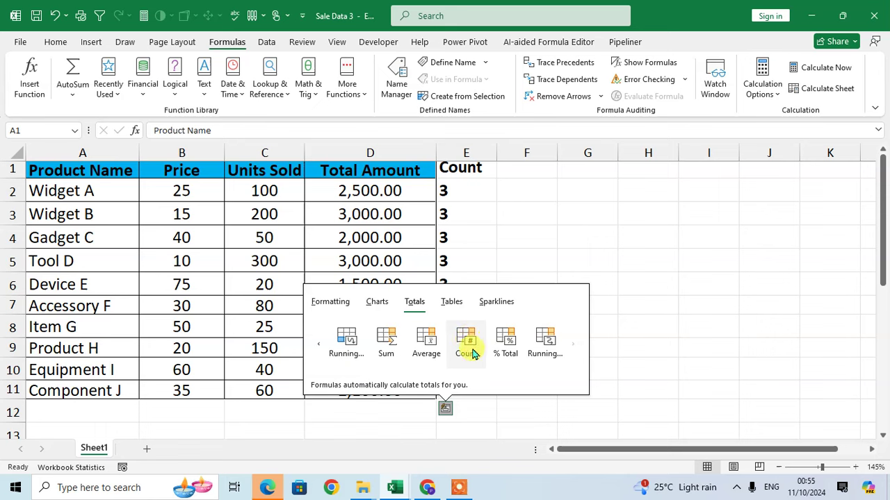
Step: Dismiss Quick Analysis and type =COUNT(D2:D11) into D12 so it shows 10.00
click(480, 236)
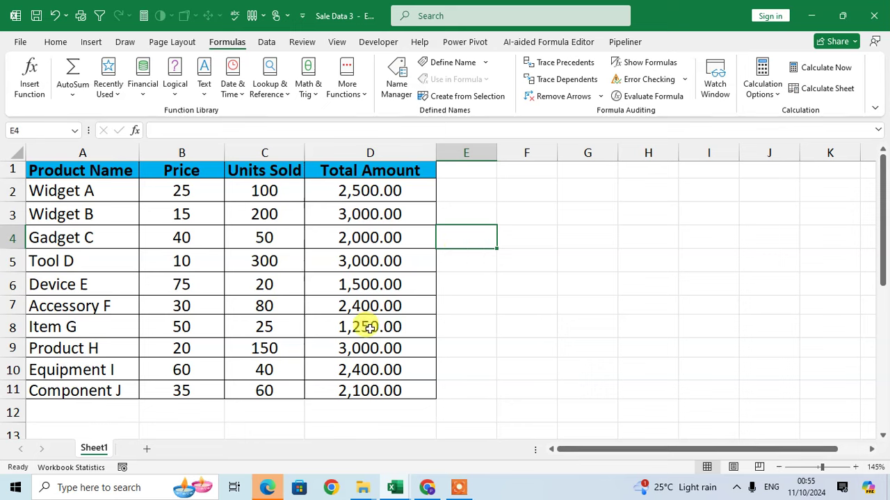
click(493, 274)
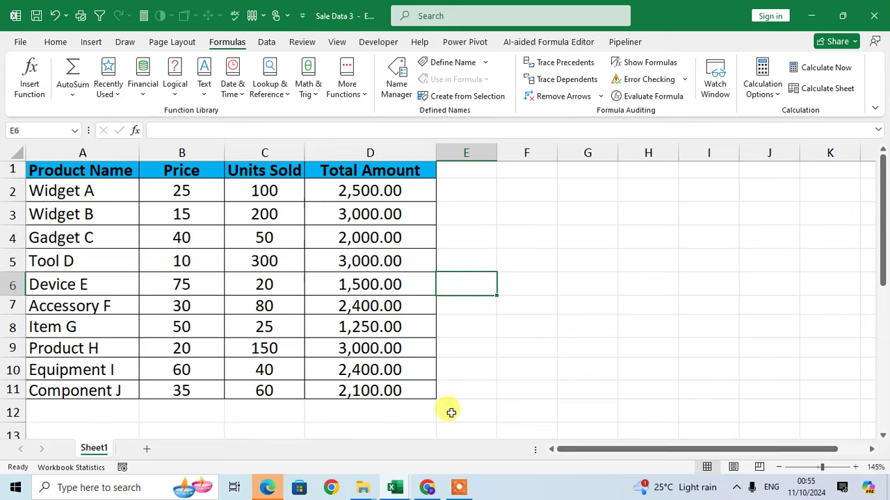
click(426, 411)
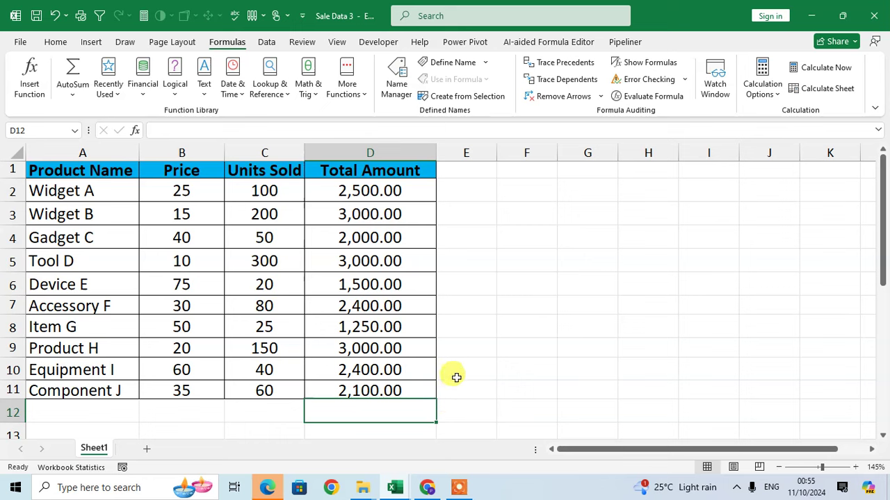
text(=)
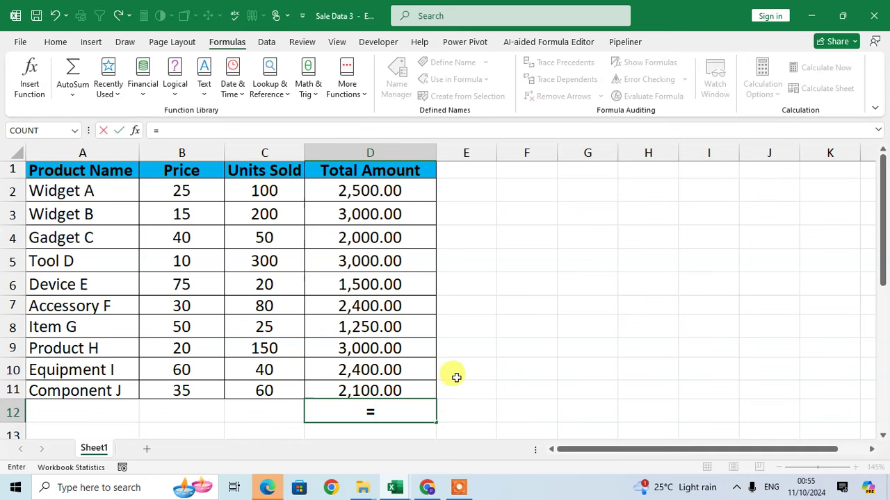
text(cou)
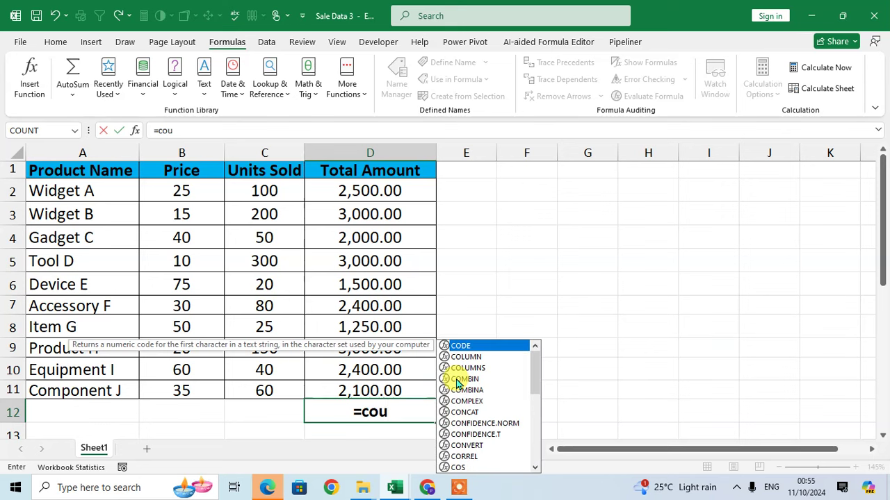
text(nt)
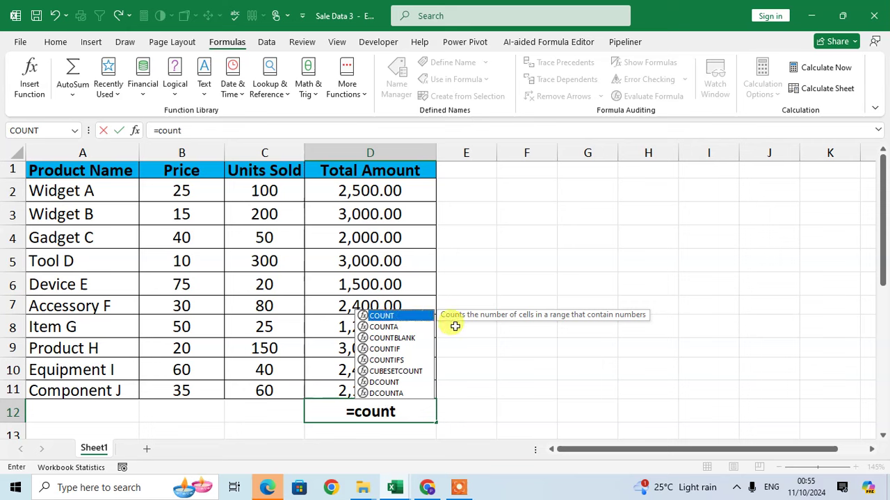
key(Tab)
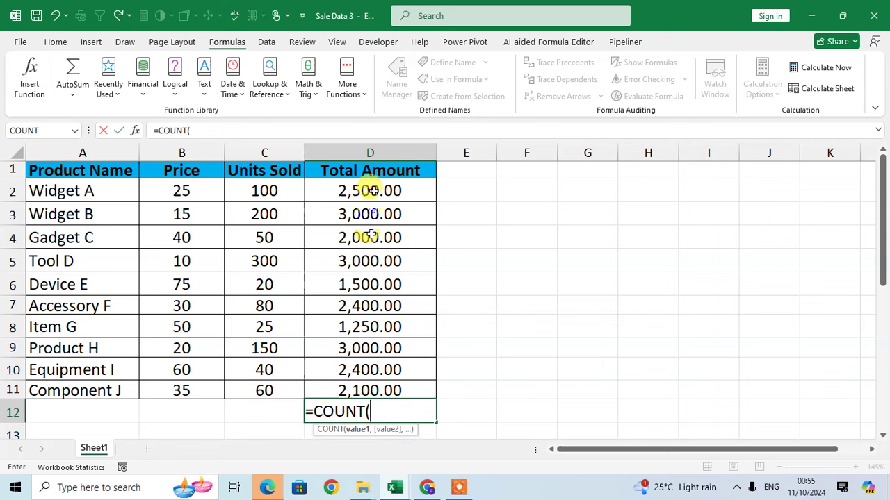
drag(371, 185, 383, 387)
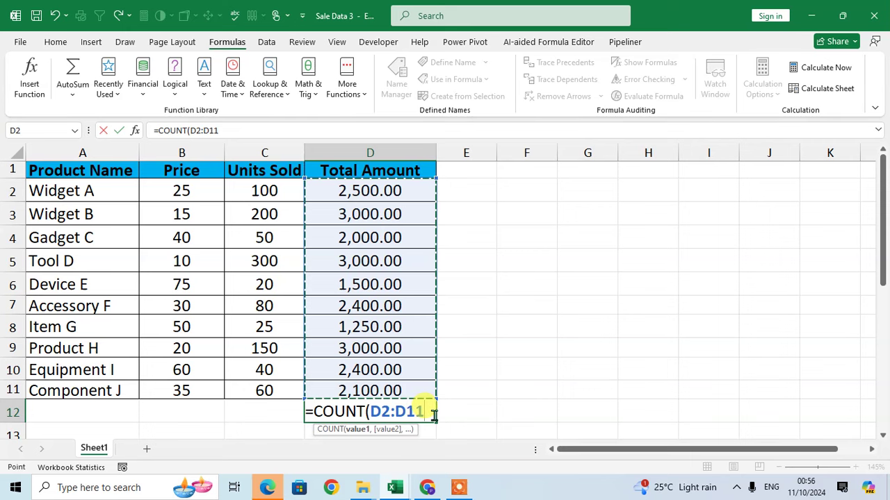
text())
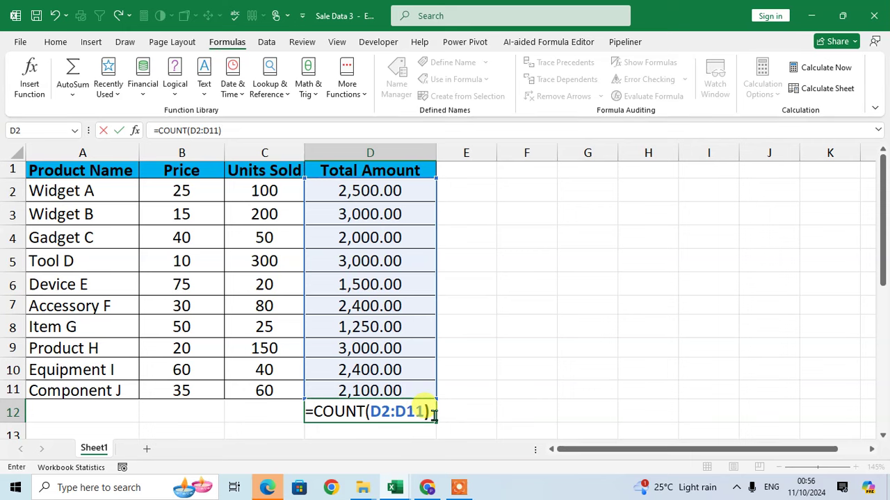
key(Return)
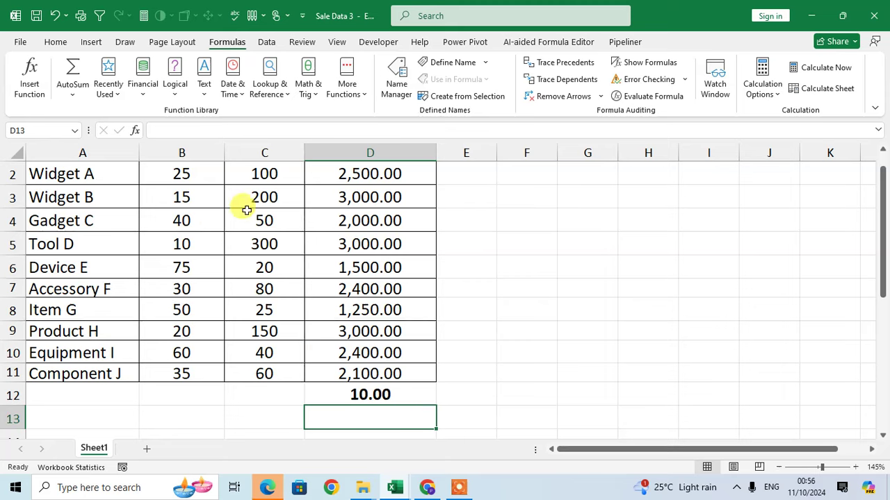
scroll(494, 273, up, 1)
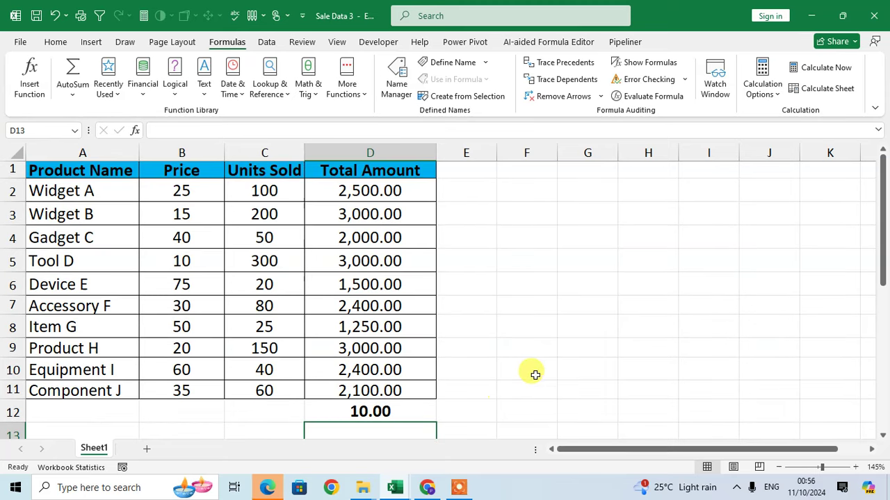